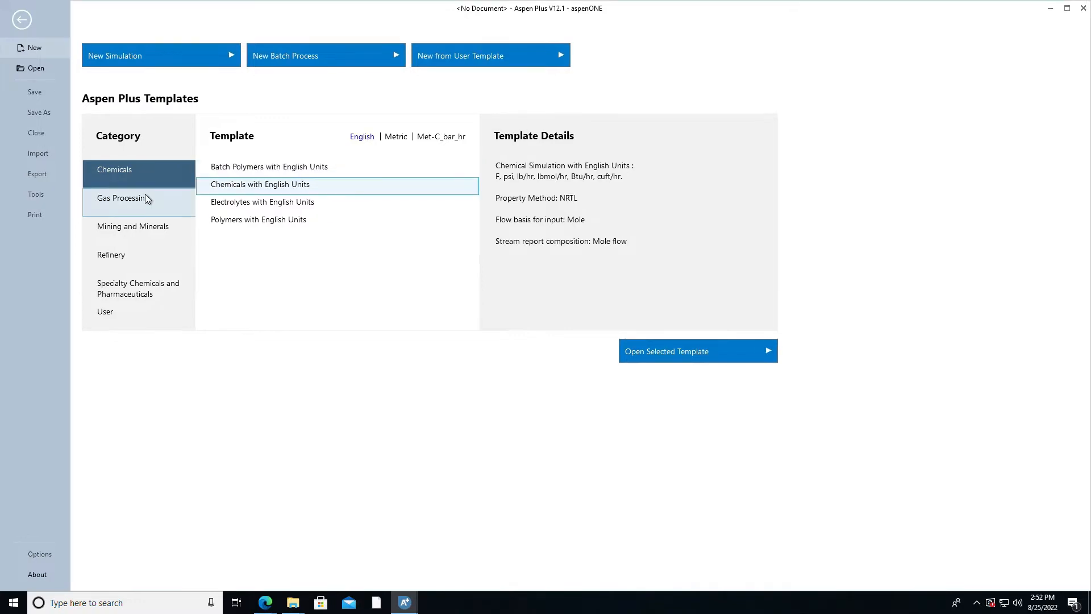
- Create a new simulation from the Gas Processing with Metric Units template
{"action": "left_click", "coordinate": [147, 202]}
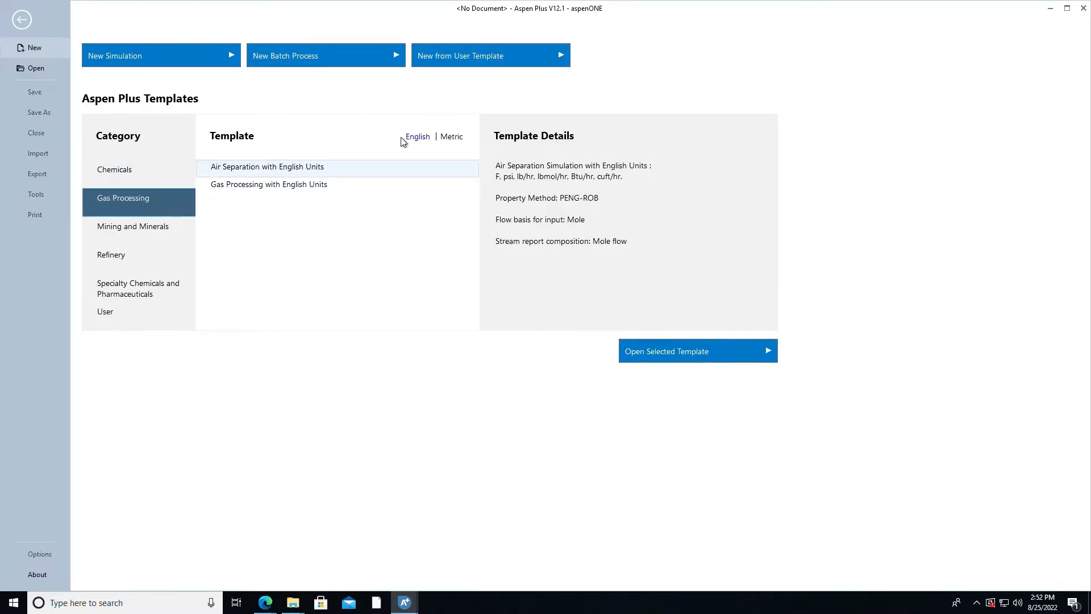
{"action": "left_click", "coordinate": [460, 142]}
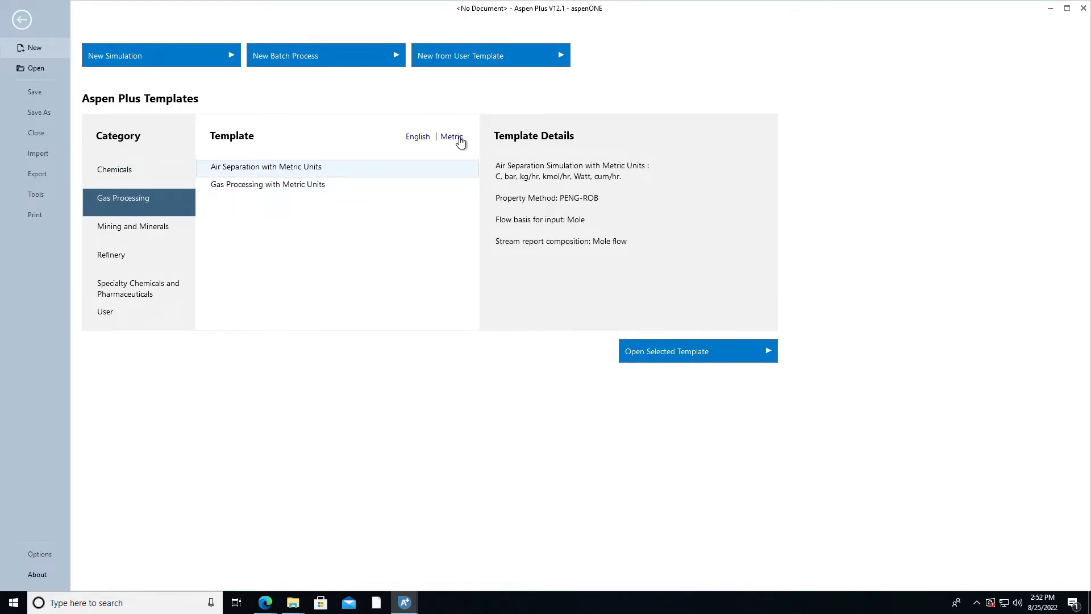
{"action": "left_click", "coordinate": [322, 191]}
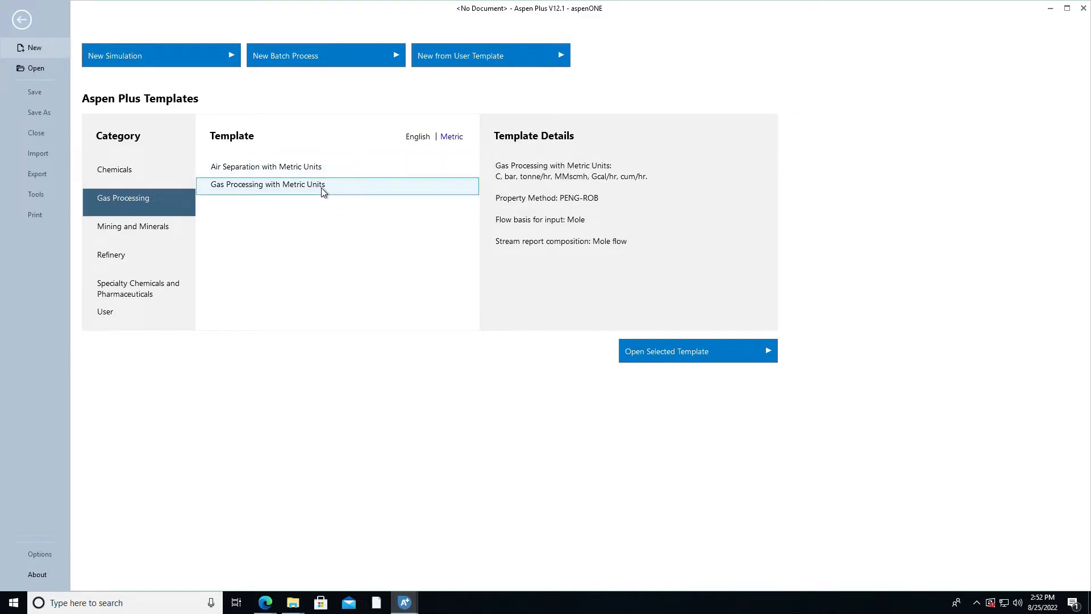
{"action": "left_click", "coordinate": [713, 357]}
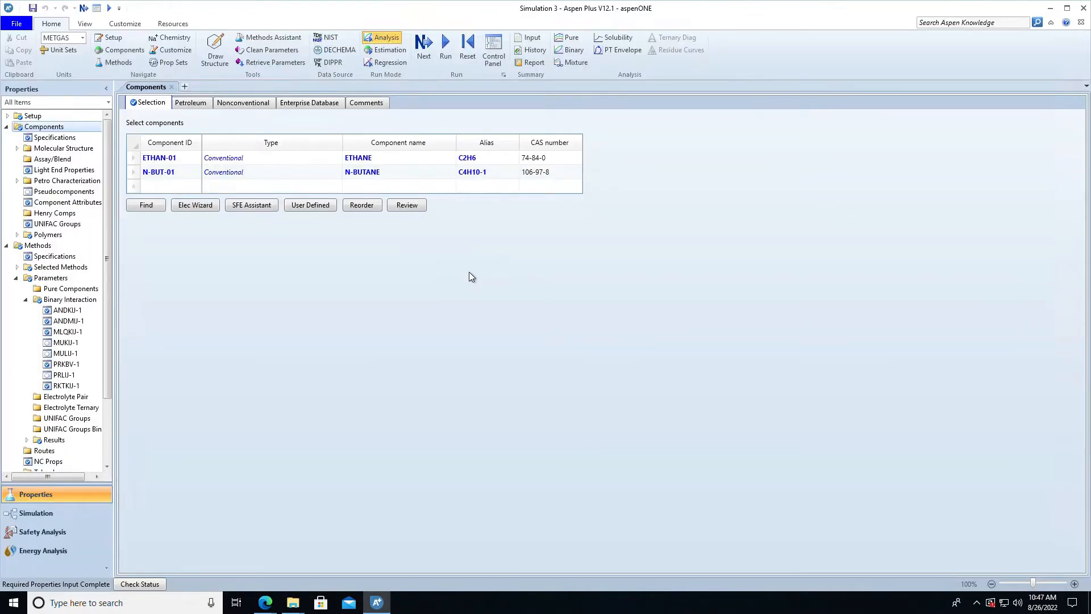
- Search the compound databanks for a name or alias that equals "ethane"
{"action": "left_click", "coordinate": [147, 206]}
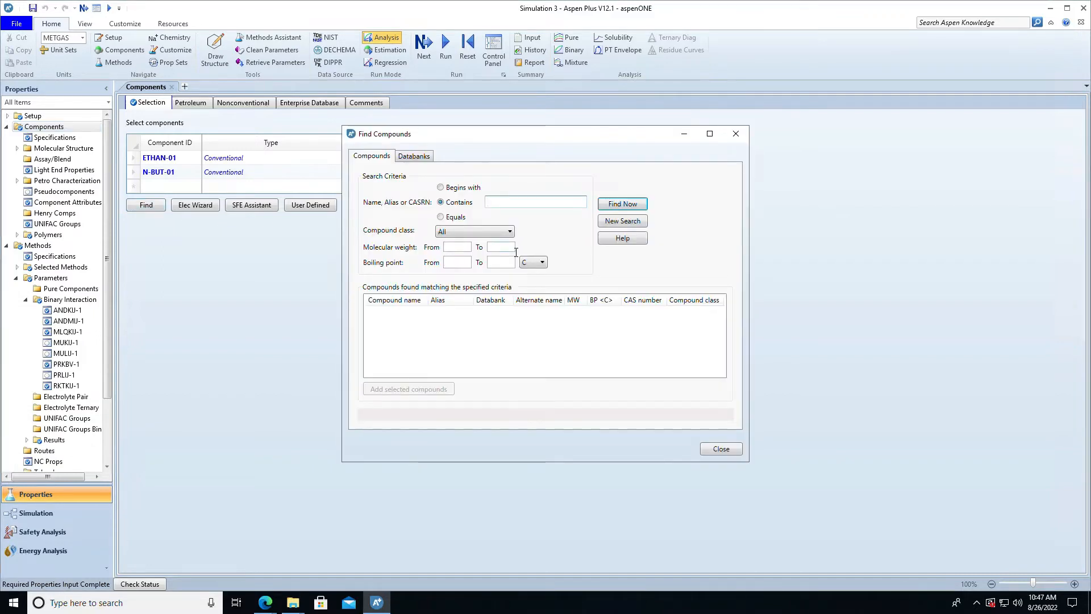
{"action": "key", "text": "Down"}
{"action": "type", "text": "ethane"}
{"action": "left_click", "coordinate": [614, 206]}
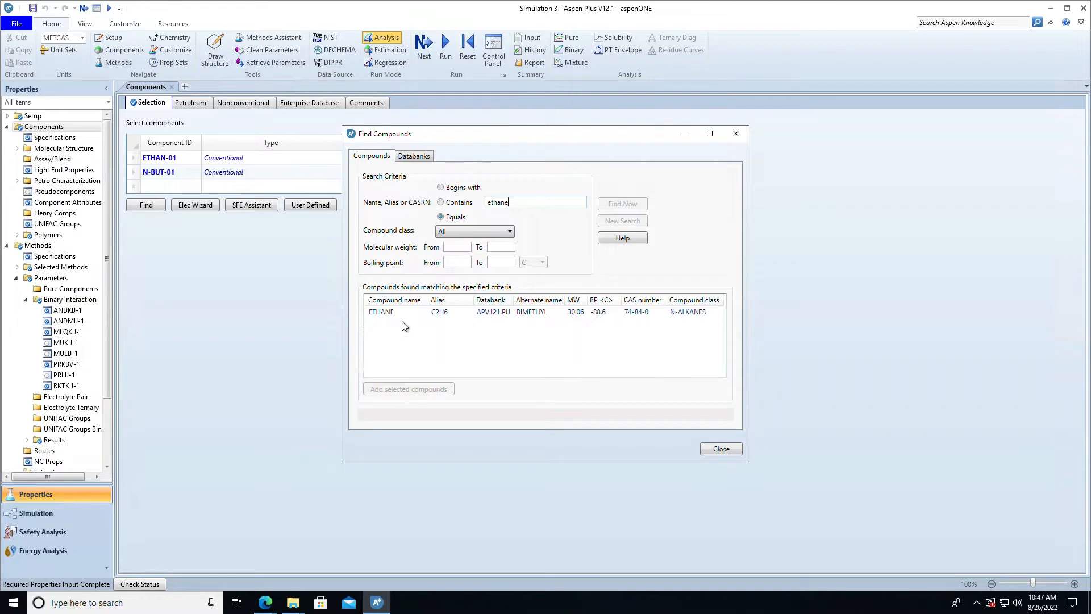
- Repeat the compound search for names containing "ethane" and close the compound finder
{"action": "left_click", "coordinate": [441, 203]}
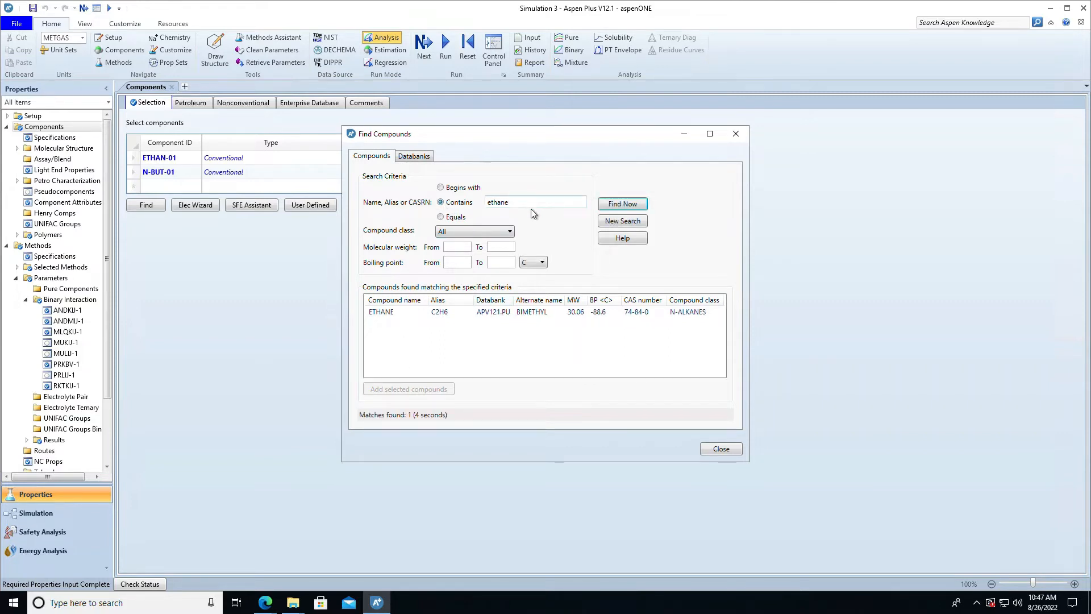
{"action": "left_click", "coordinate": [625, 207]}
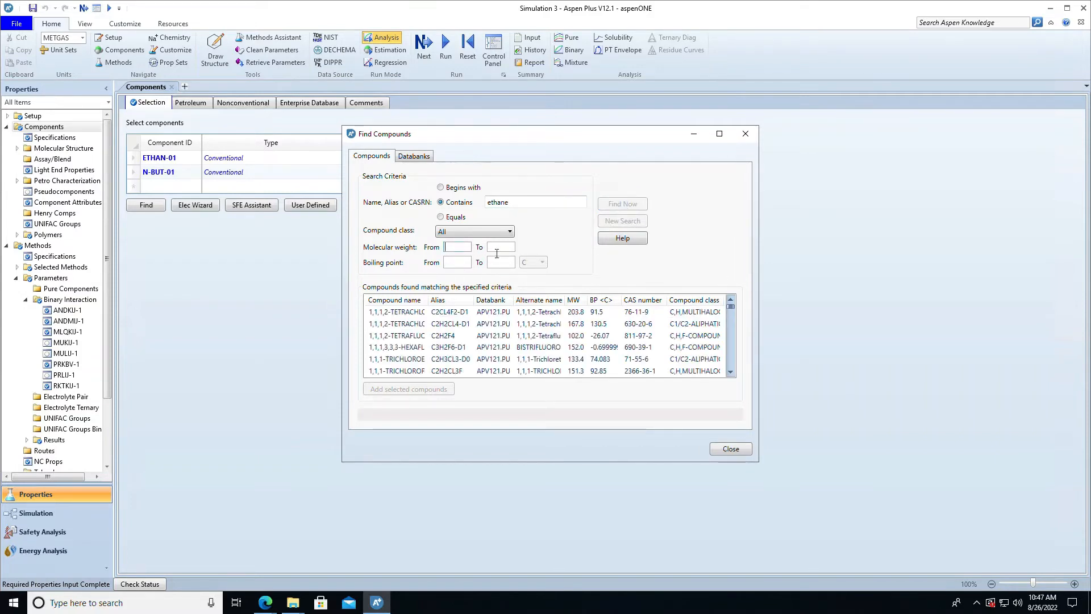
{"action": "left_click", "coordinate": [731, 450]}
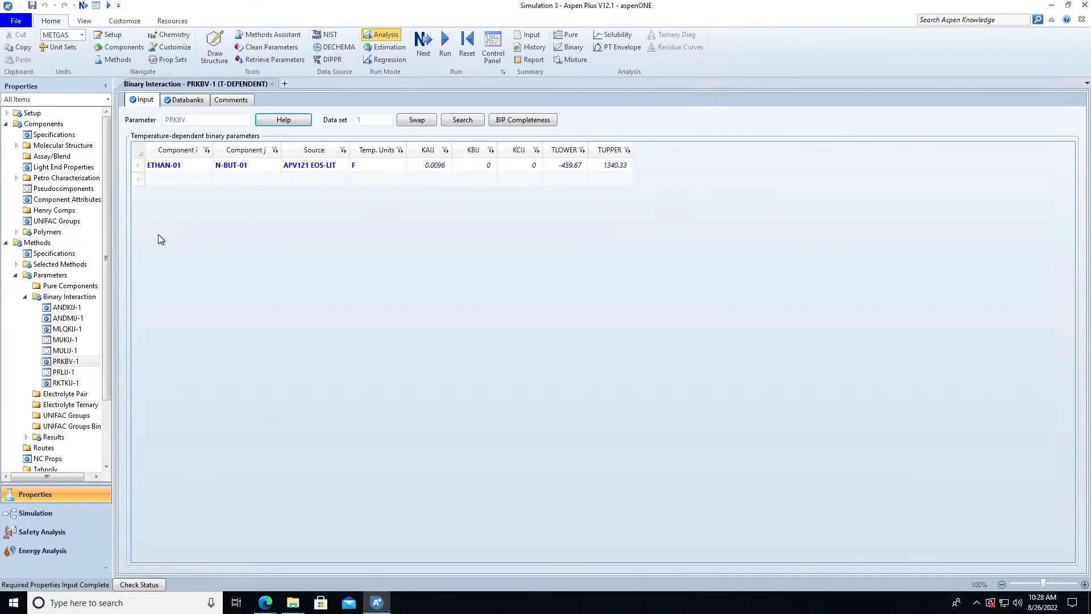
- Review the binary interaction parameter sets MULIJ-1, MLQKIJ-1, ANDKIJ-1, RKTKIJ-1 and PRKBV-1
{"action": "left_click", "coordinate": [69, 352]}
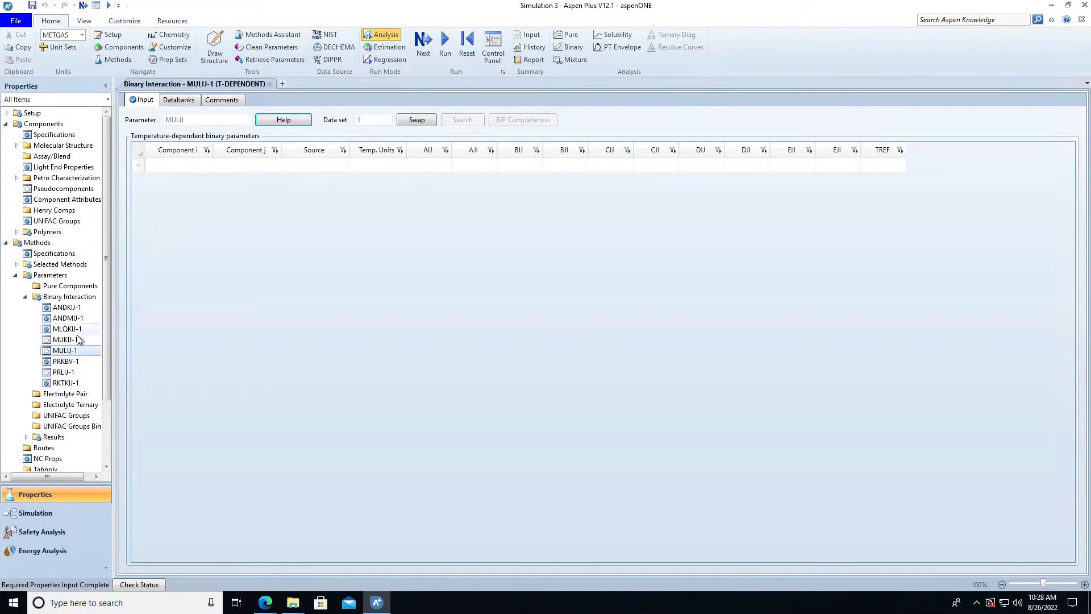
{"action": "left_click", "coordinate": [81, 330]}
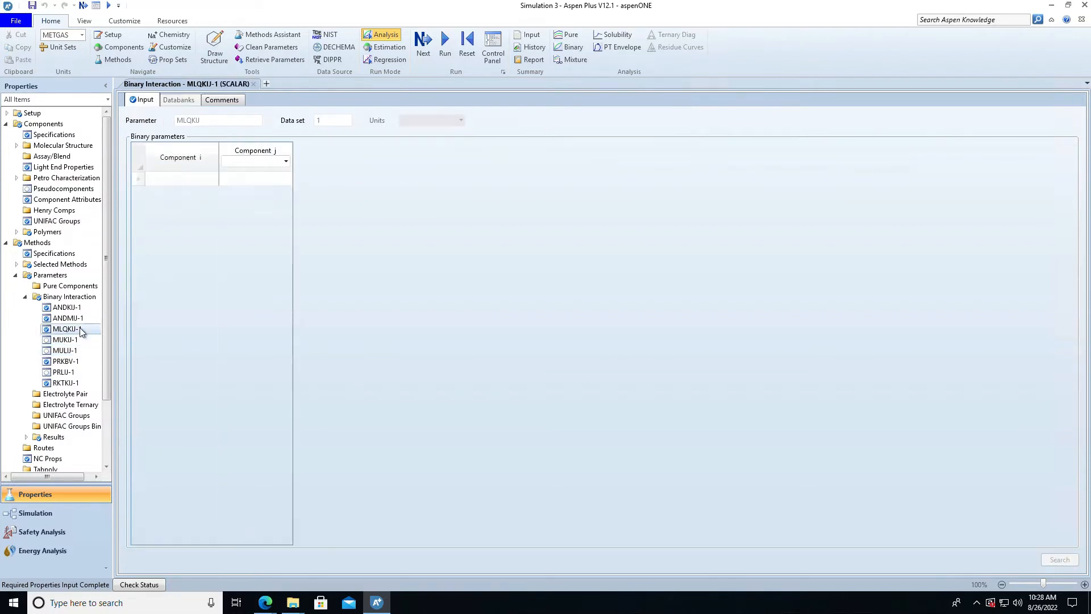
{"action": "left_click", "coordinate": [80, 318]}
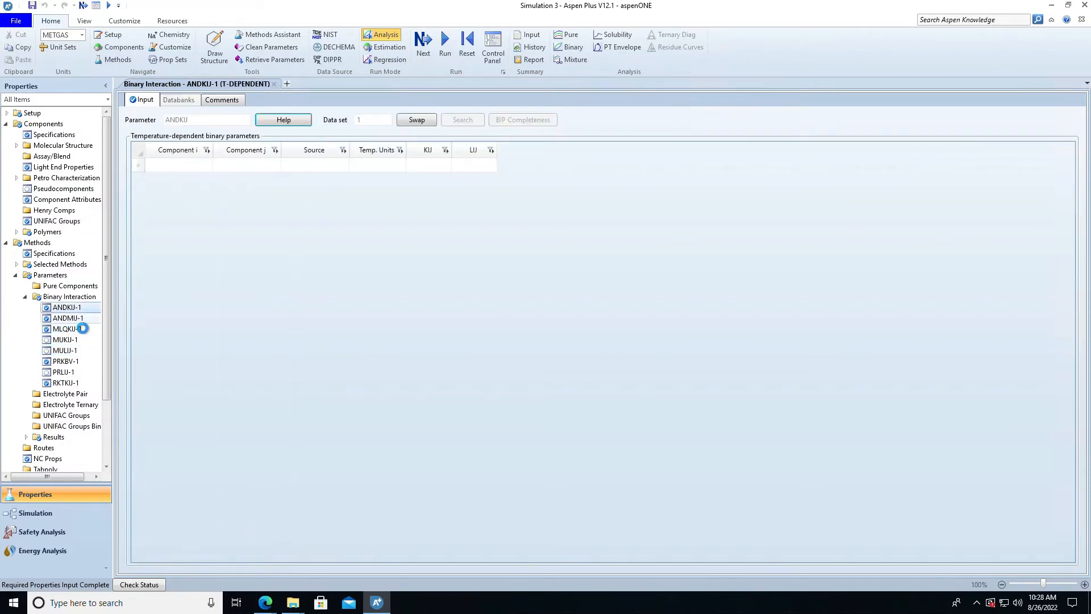
{"action": "left_click", "coordinate": [76, 384]}
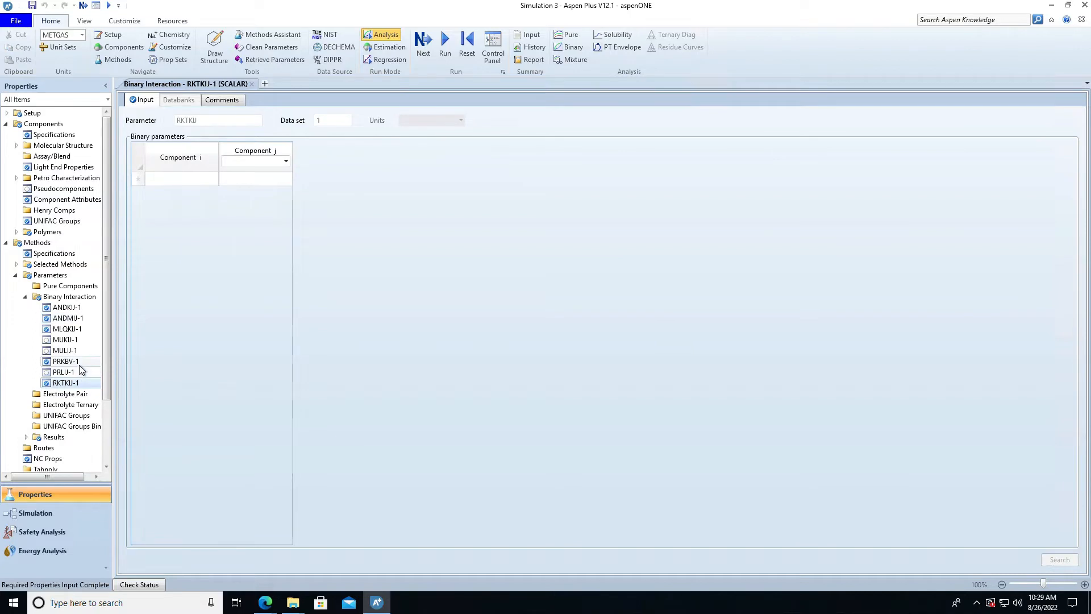
{"action": "left_click", "coordinate": [80, 363]}
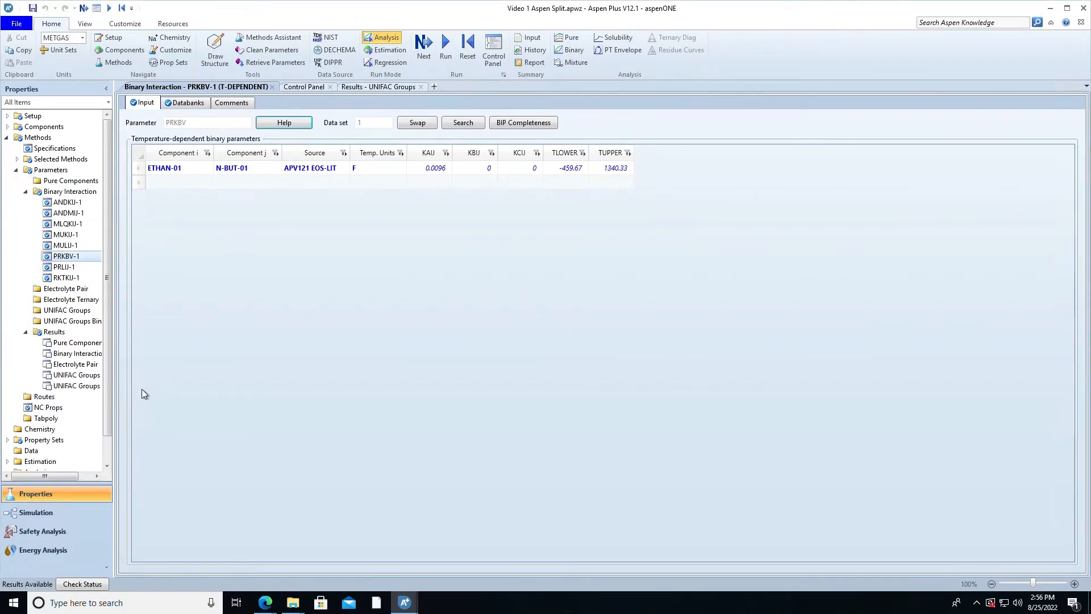
- Switch to the Simulation environment and display the separator models in the model palette
{"action": "left_click", "coordinate": [69, 513]}
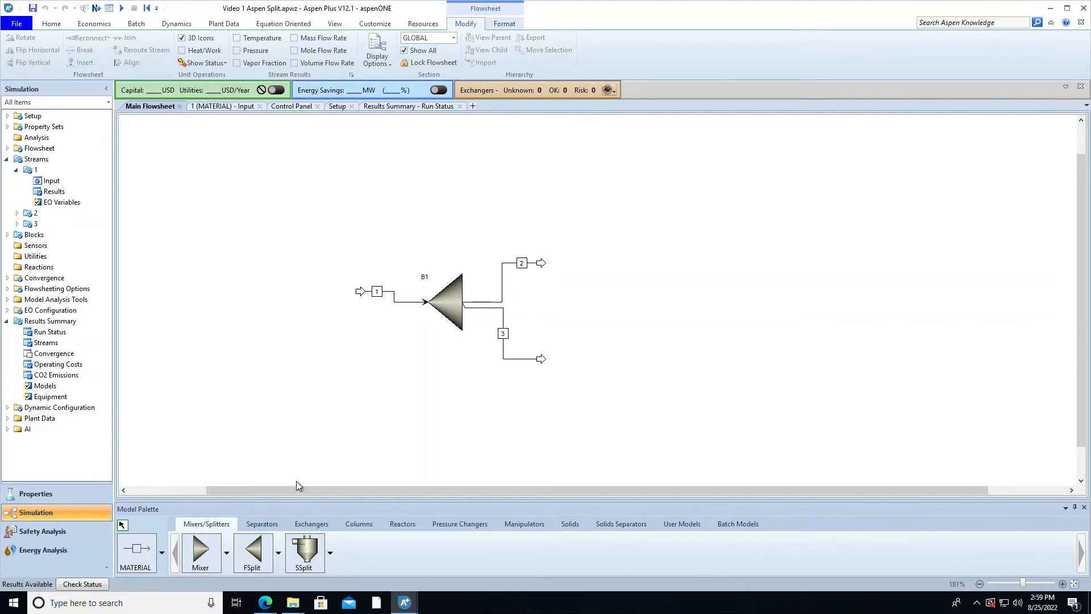
{"action": "left_click", "coordinate": [272, 525]}
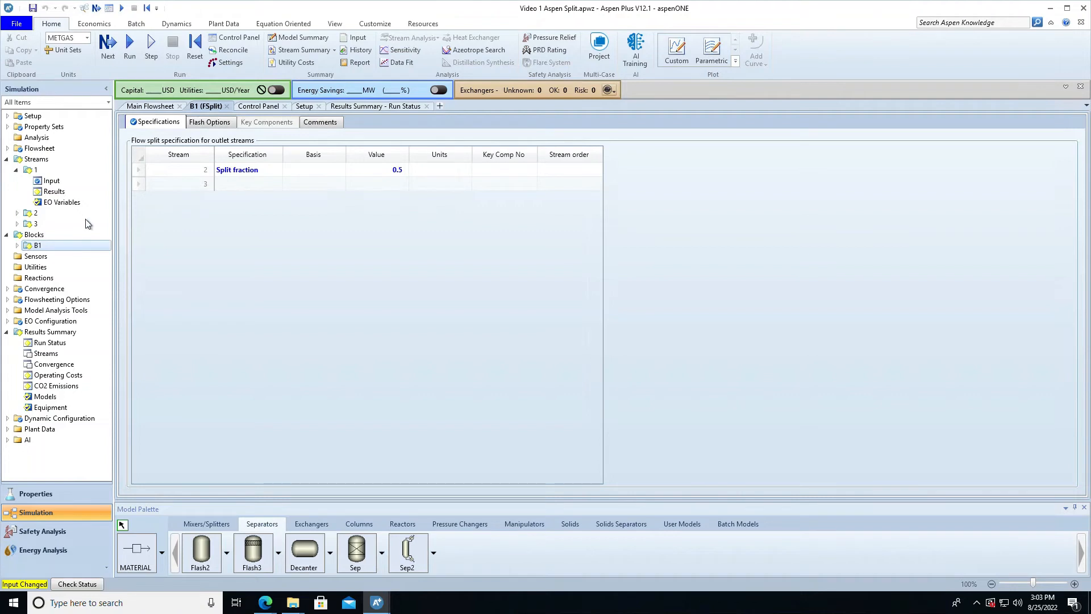
- Review the input specifications of streams 2 and 3 and the status in the results summary
{"action": "double_click", "coordinate": [32, 213]}
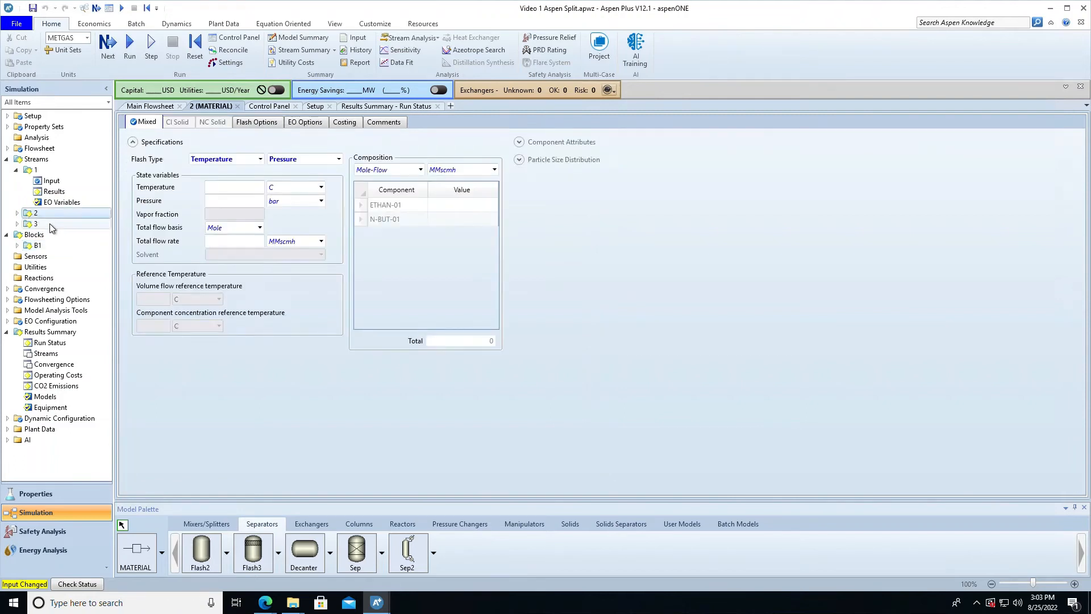
{"action": "double_click", "coordinate": [45, 227]}
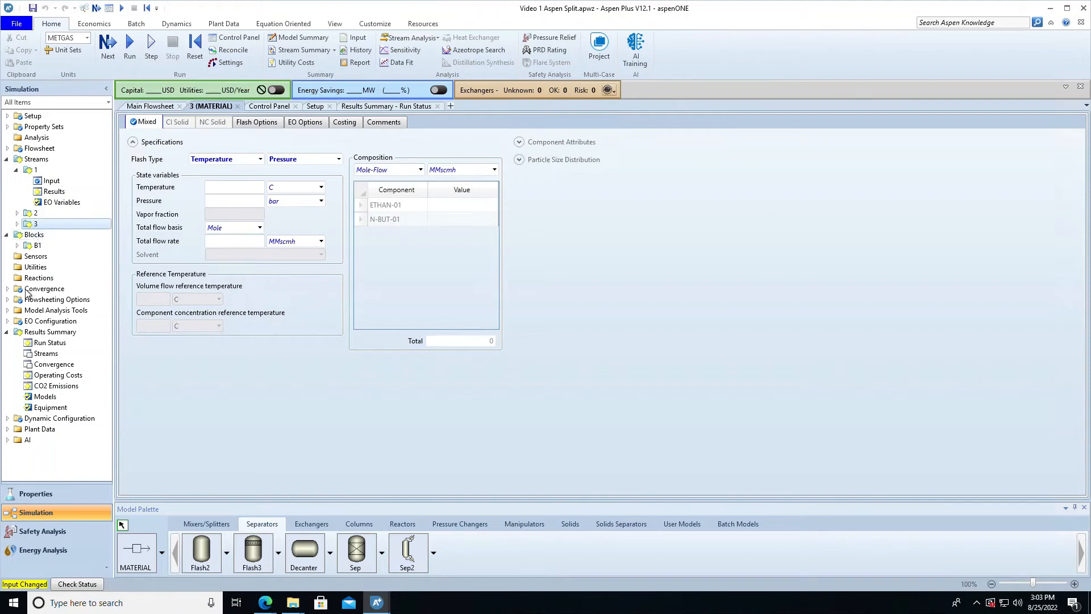
{"action": "double_click", "coordinate": [34, 332]}
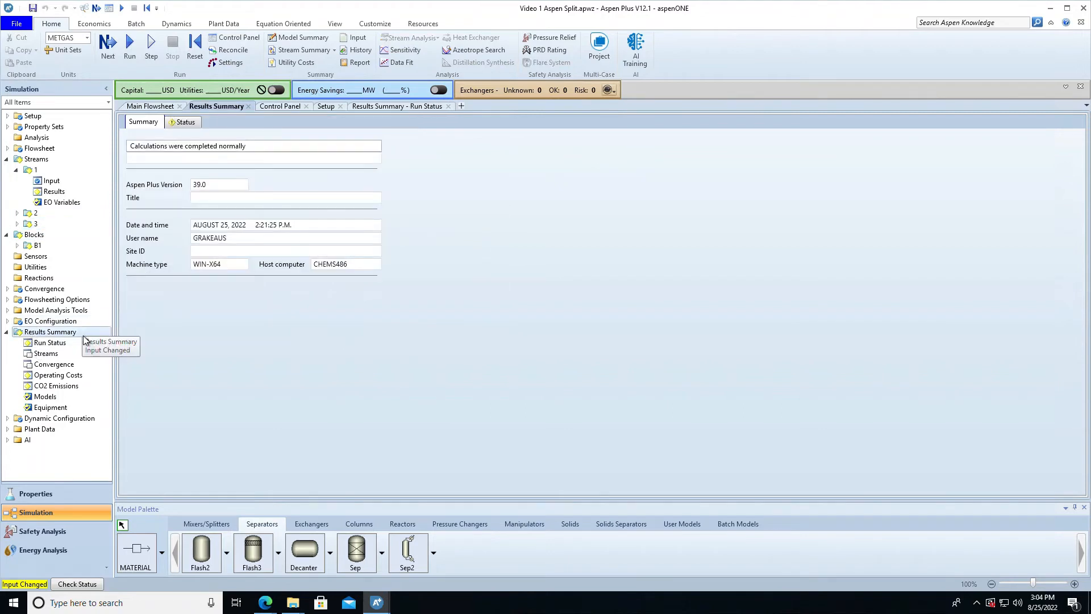
{"action": "left_click", "coordinate": [173, 125]}
- Run the simulation and compare the temperatures of streams 1, 2 and 3 in the stream results
{"action": "left_click", "coordinate": [128, 59]}
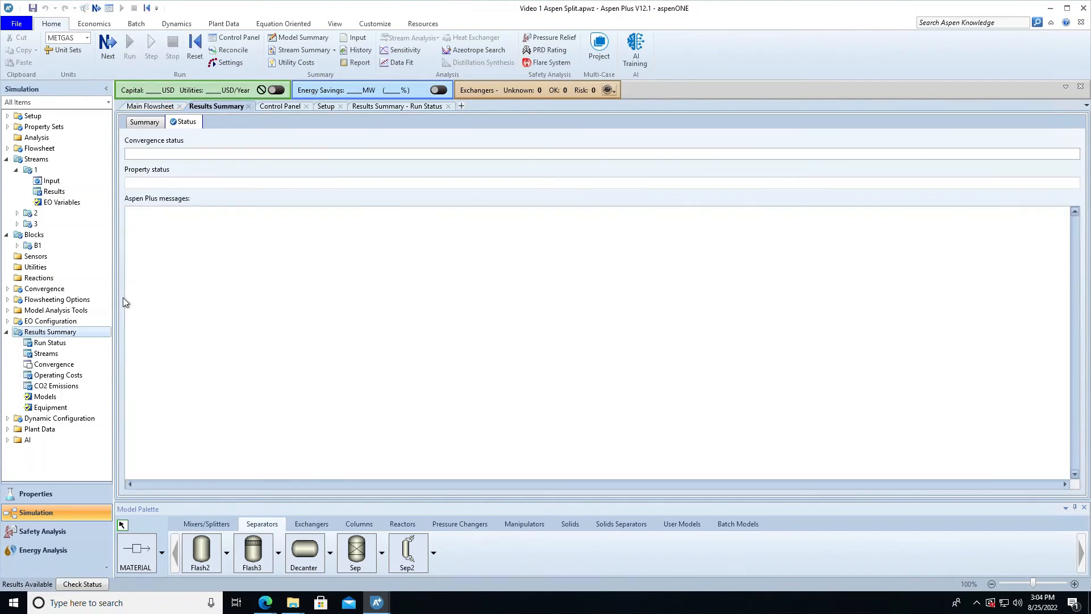
{"action": "left_click", "coordinate": [51, 356]}
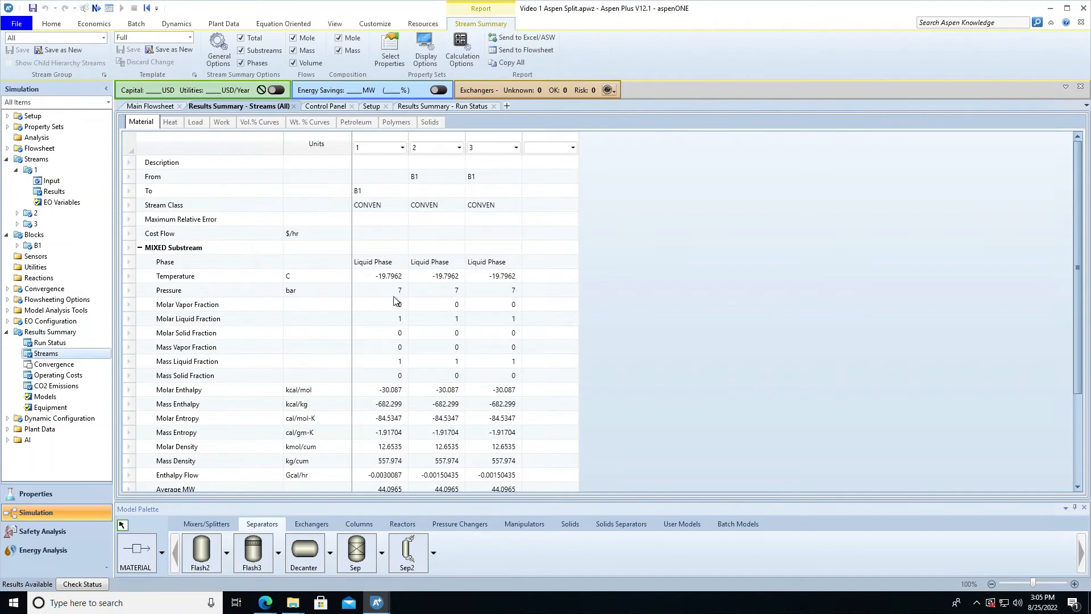
{"action": "left_click", "coordinate": [374, 278]}
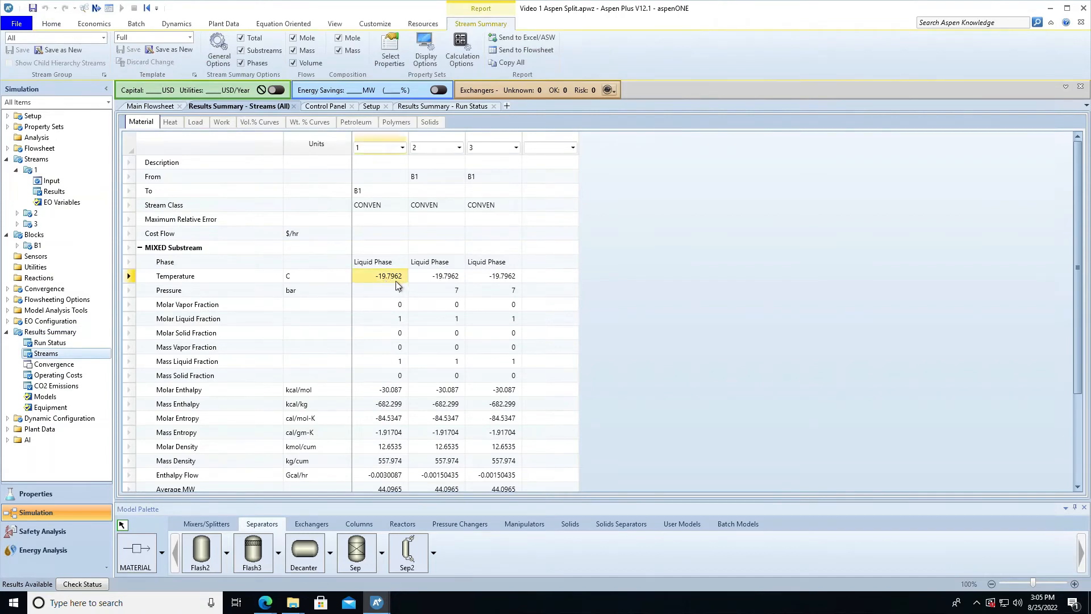
{"action": "left_click_drag", "start_coordinate": [395, 281], "coordinate": [484, 281]}
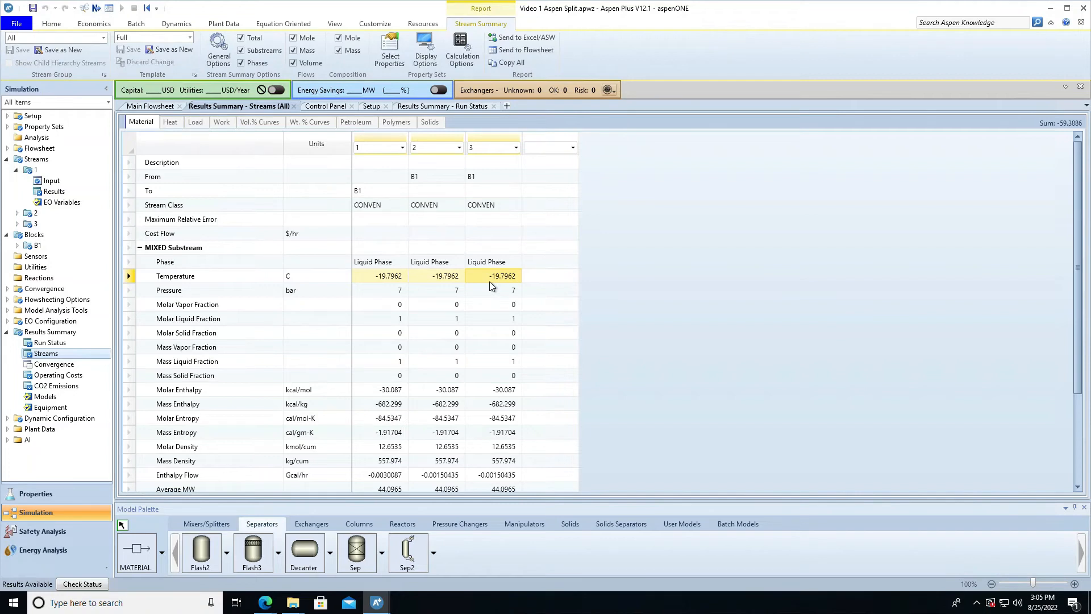
{"action": "left_click_drag", "start_coordinate": [463, 278], "coordinate": [487, 281]}
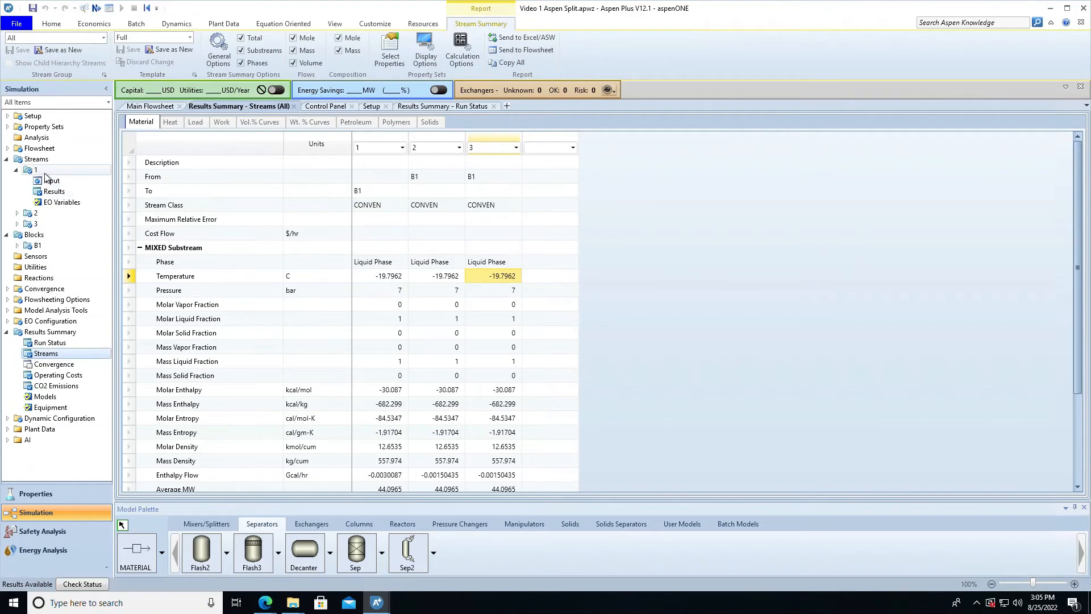
- Rerun the simulation with stream 1's vapor fraction set to 1 and open the stream results
{"action": "double_click", "coordinate": [93, 171]}
{"action": "left_click", "coordinate": [262, 214]}
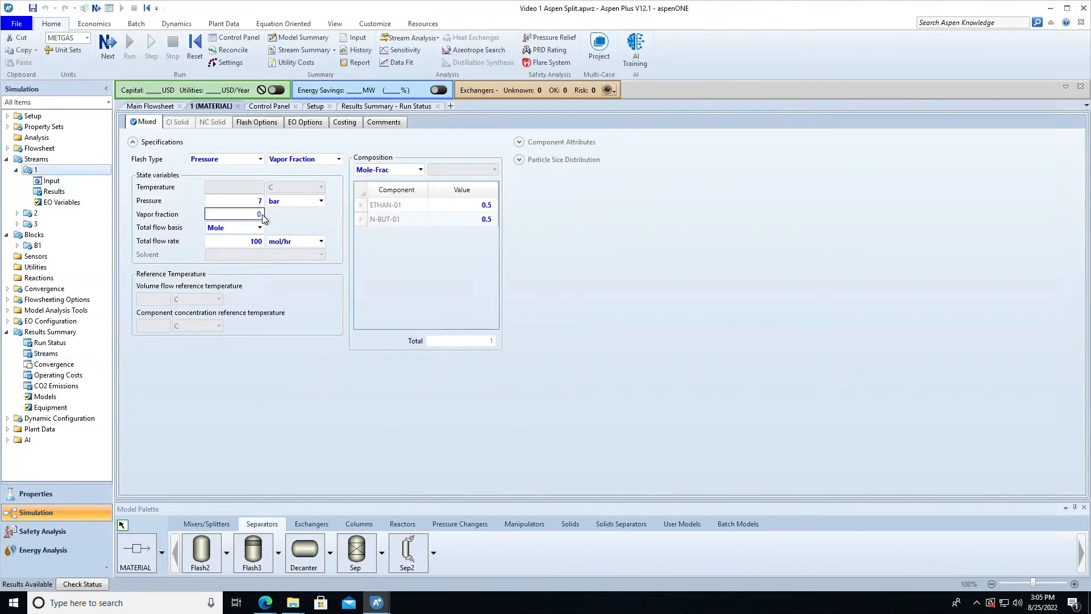
{"action": "type", "text": "1"}
{"action": "left_click", "coordinate": [305, 221]}
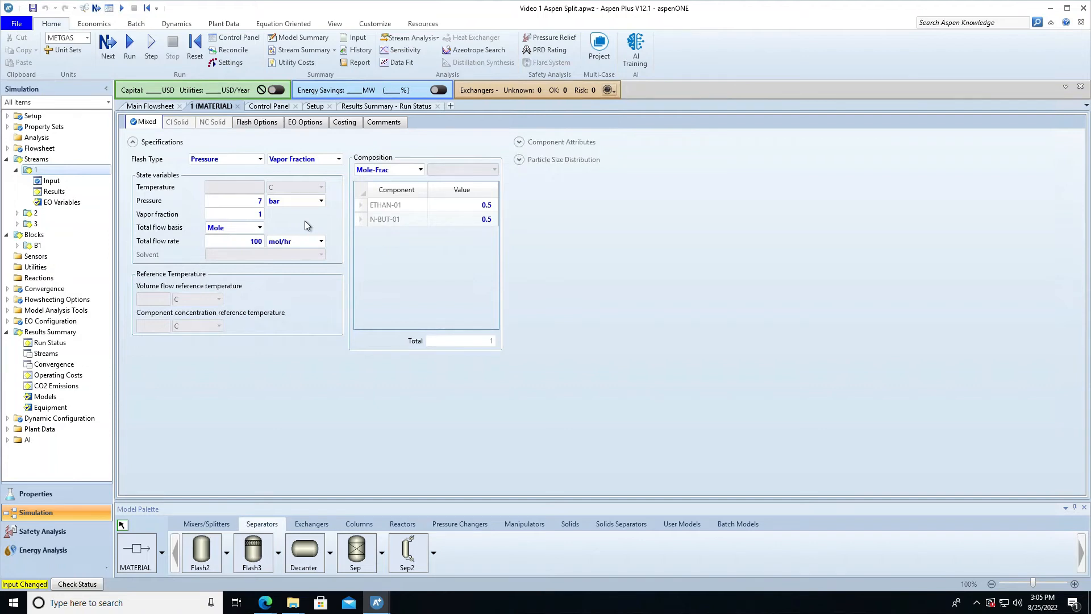
{"action": "left_click", "coordinate": [130, 55]}
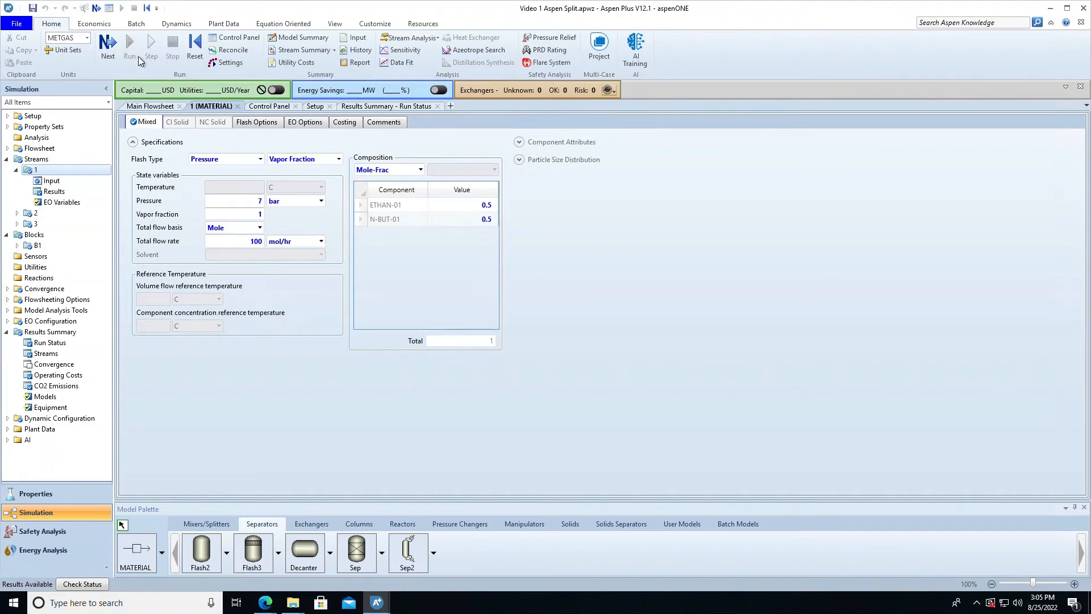
{"action": "left_click", "coordinate": [55, 356]}
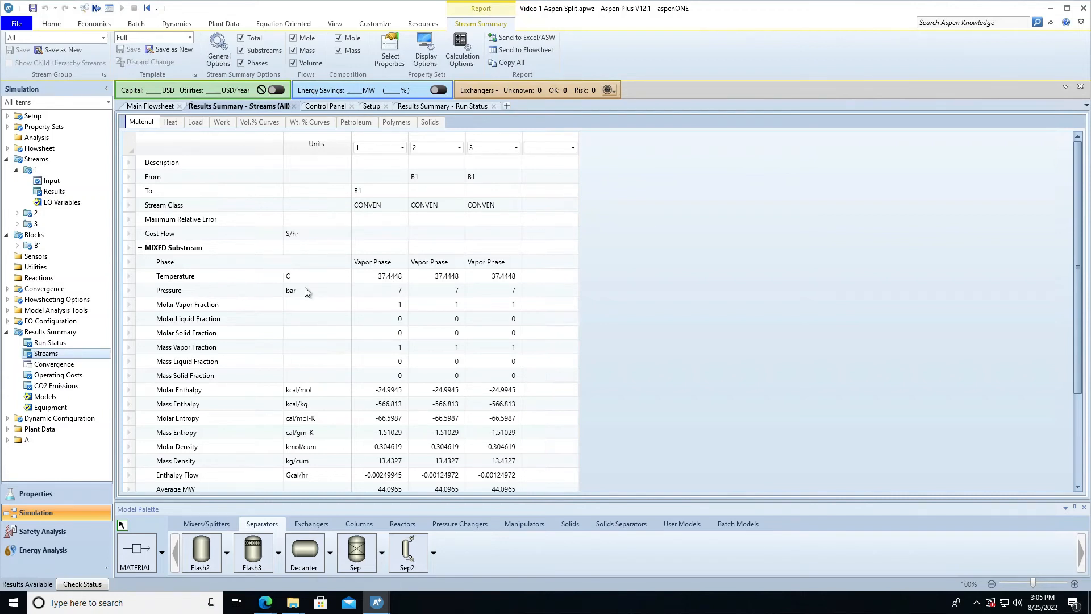
- Set the vapor fraction of stream 1 to 0.5 and rerun the simulation
{"action": "left_click", "coordinate": [47, 180]}
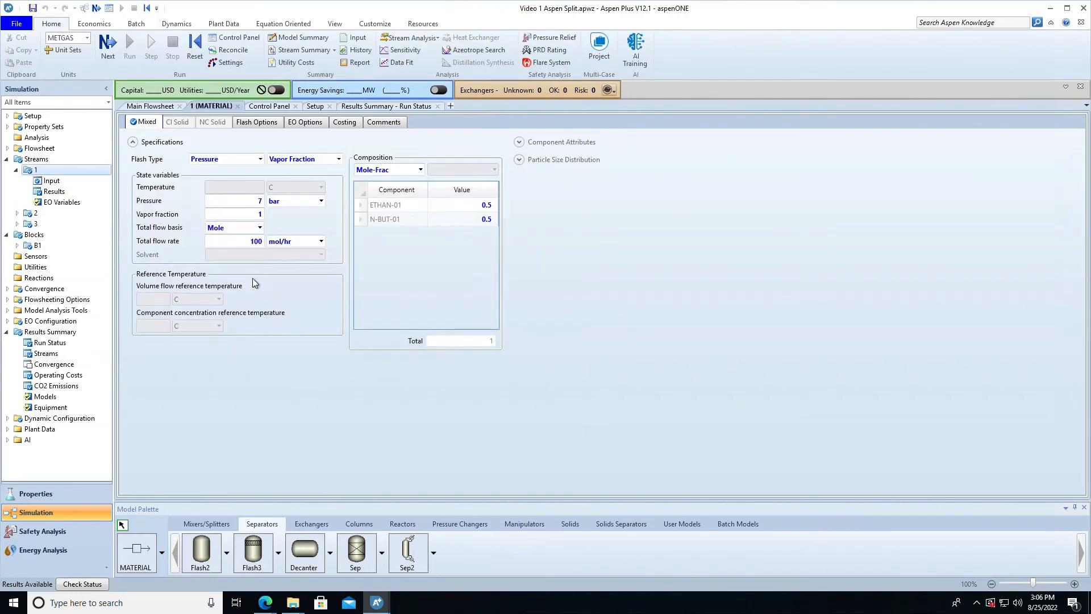
{"action": "left_click", "coordinate": [259, 217]}
{"action": "type", "text": "1"}
{"action": "left_click", "coordinate": [321, 230]}
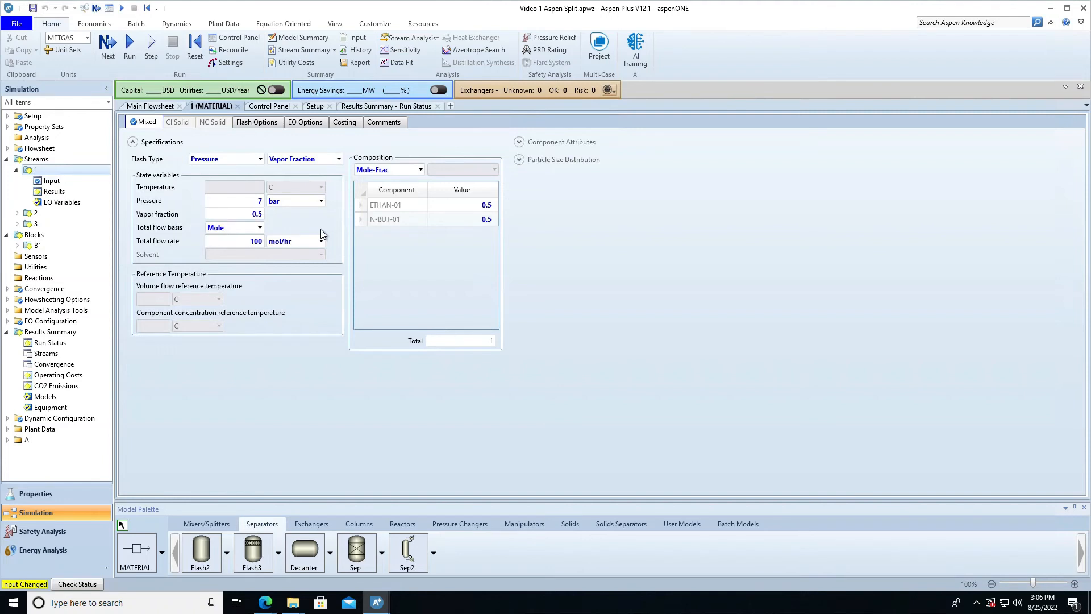
{"action": "left_click", "coordinate": [132, 42]}
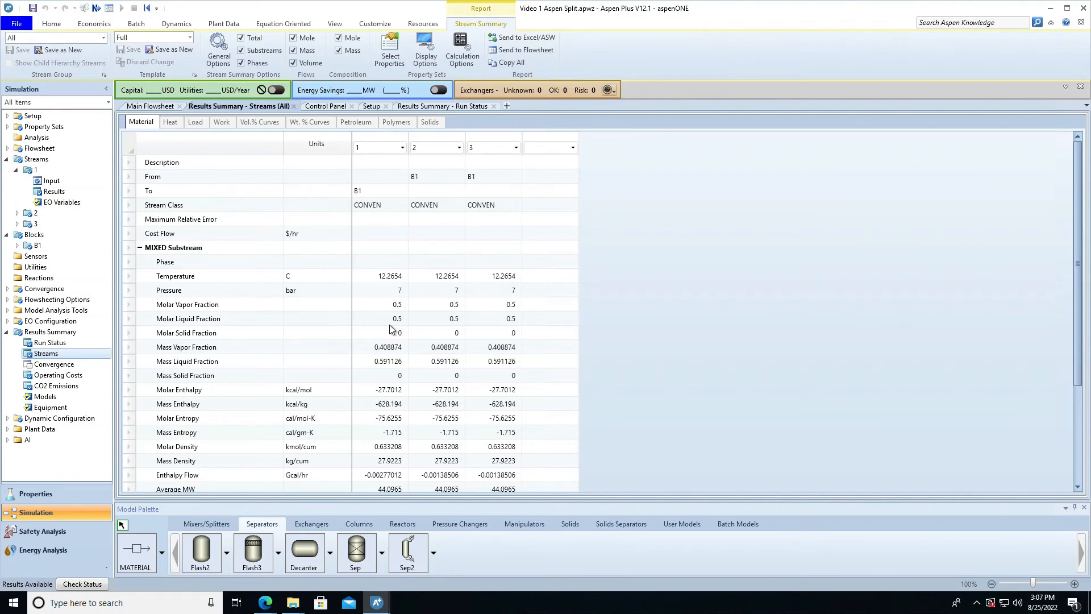
- Change the vapor fraction of feed stream 1 to 0.75
{"action": "left_click", "coordinate": [37, 172]}
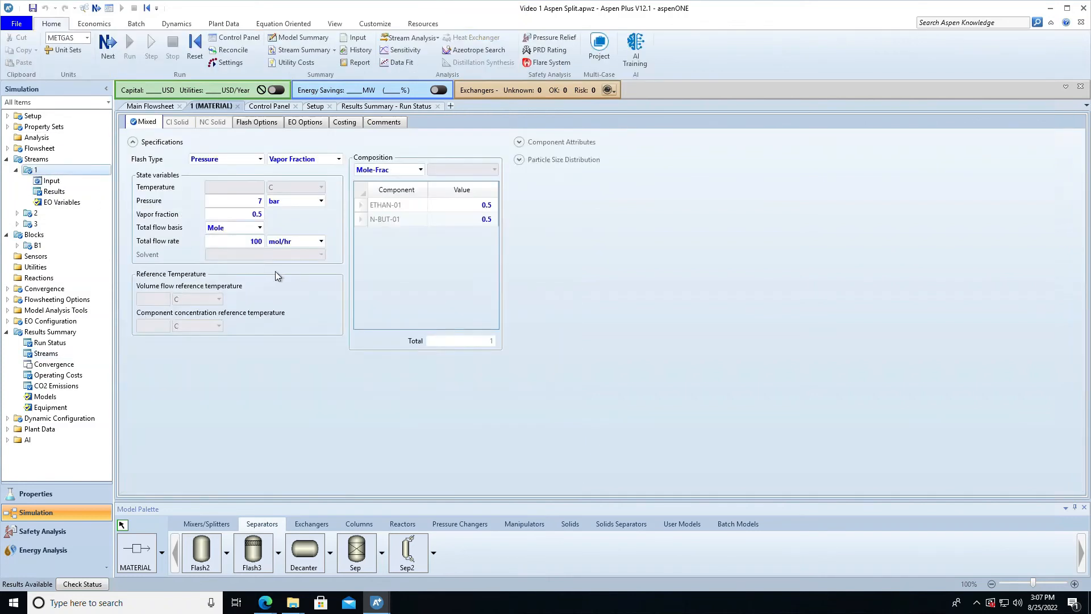
{"action": "left_click", "coordinate": [262, 219]}
{"action": "left_click", "coordinate": [262, 219]}
{"action": "type", "text": "75"}
{"action": "key", "text": "BackSpace"}
{"action": "left_click", "coordinate": [316, 226]}
- Rerun the simulation and check the stream temperatures in the results summary
{"action": "left_click", "coordinate": [133, 54]}
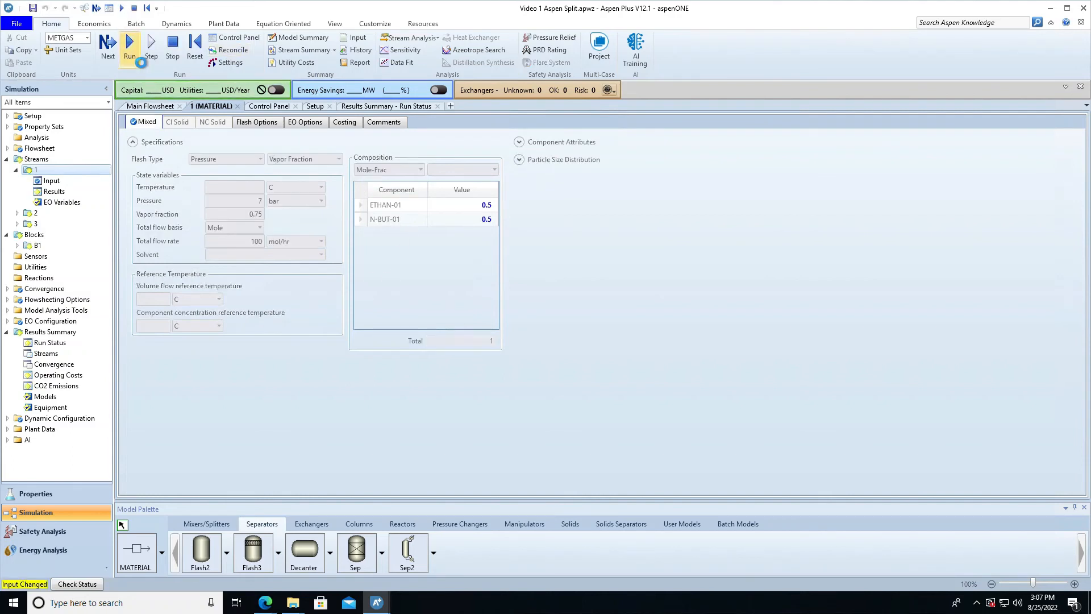
{"action": "left_click", "coordinate": [54, 356]}
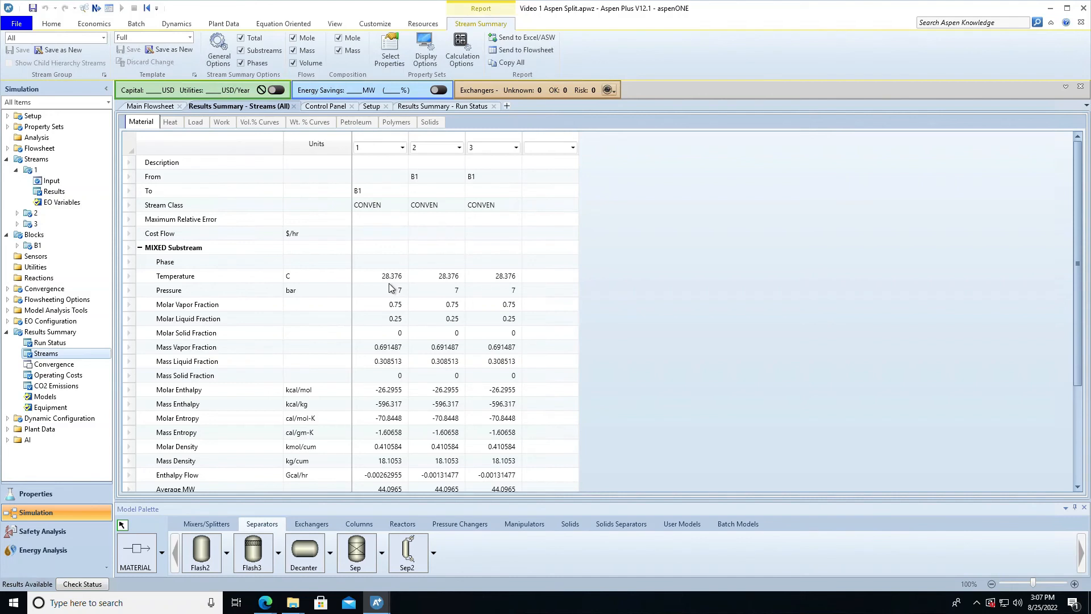
{"action": "left_click", "coordinate": [494, 275]}
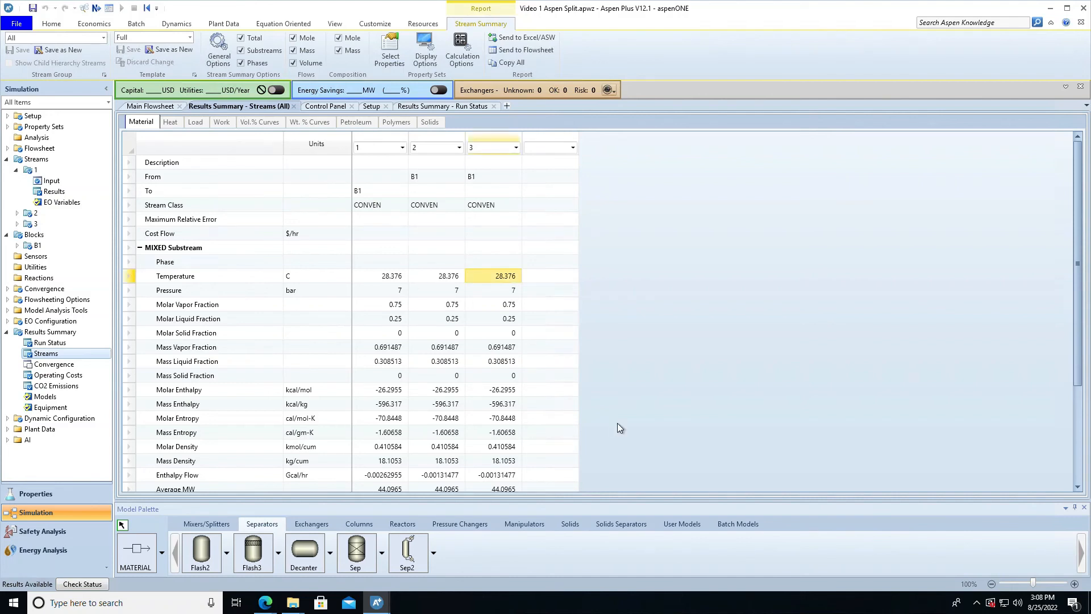